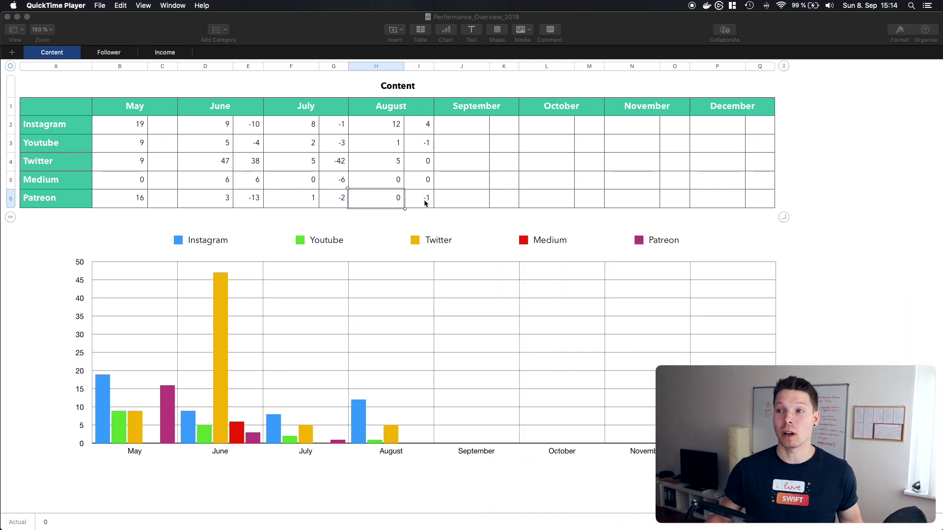
Review August counts in H2–H5 for Instagram, YouTube, Twitter and Medium, comparing Instagram with July.
{"action": "left_click", "coordinate": [387, 131]}
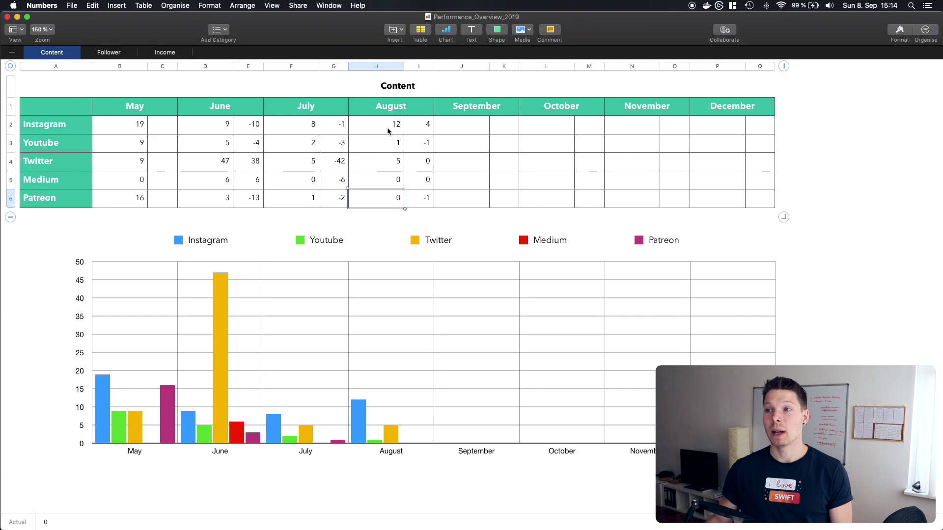
{"action": "left_click", "coordinate": [388, 130]}
{"action": "left_click", "coordinate": [281, 125]}
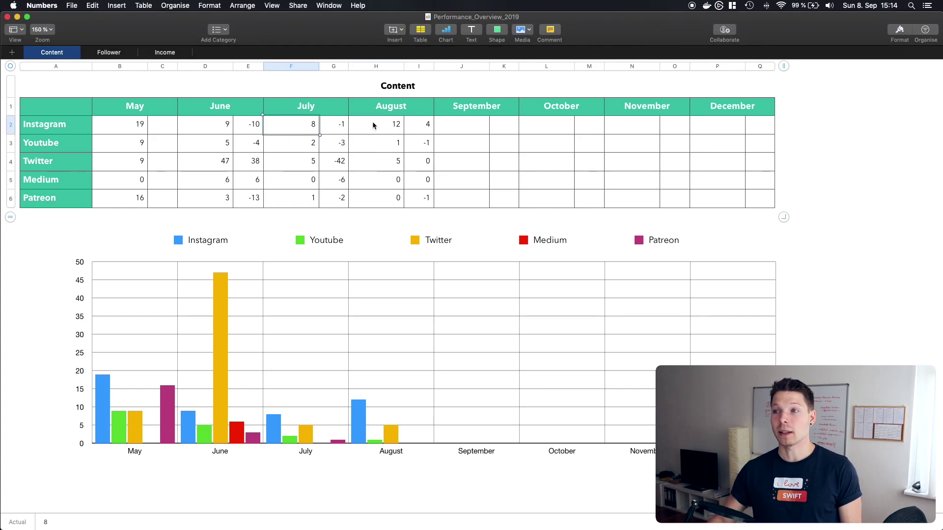
{"action": "left_click", "coordinate": [386, 121]}
{"action": "left_click", "coordinate": [395, 144]}
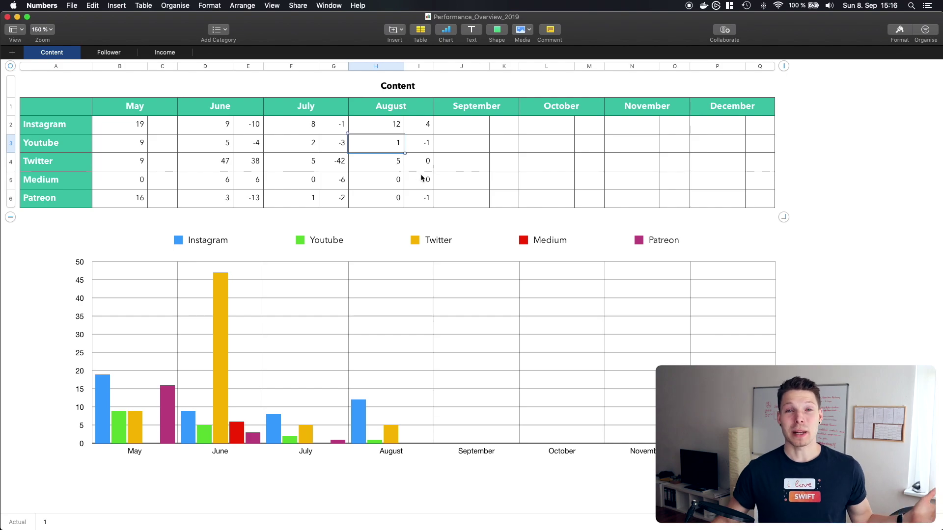
{"action": "left_click", "coordinate": [388, 160]}
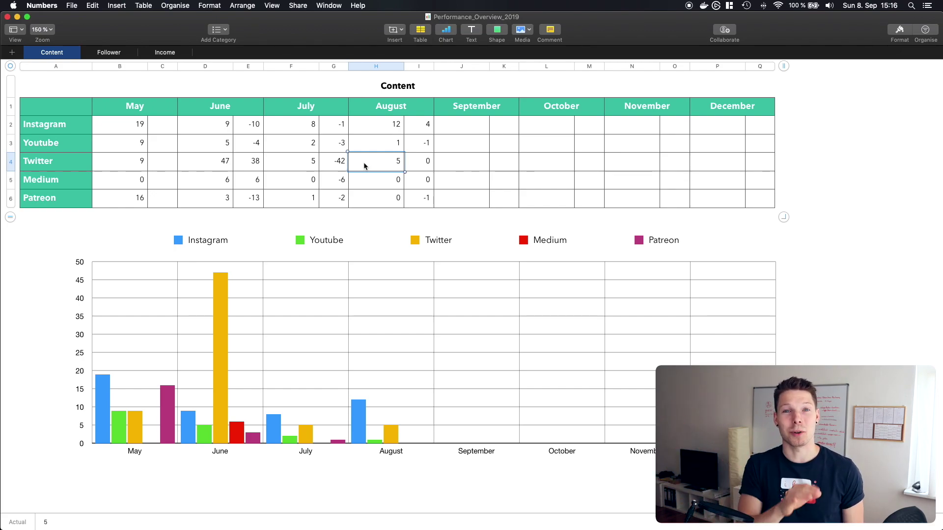
{"action": "left_click", "coordinate": [379, 188]}
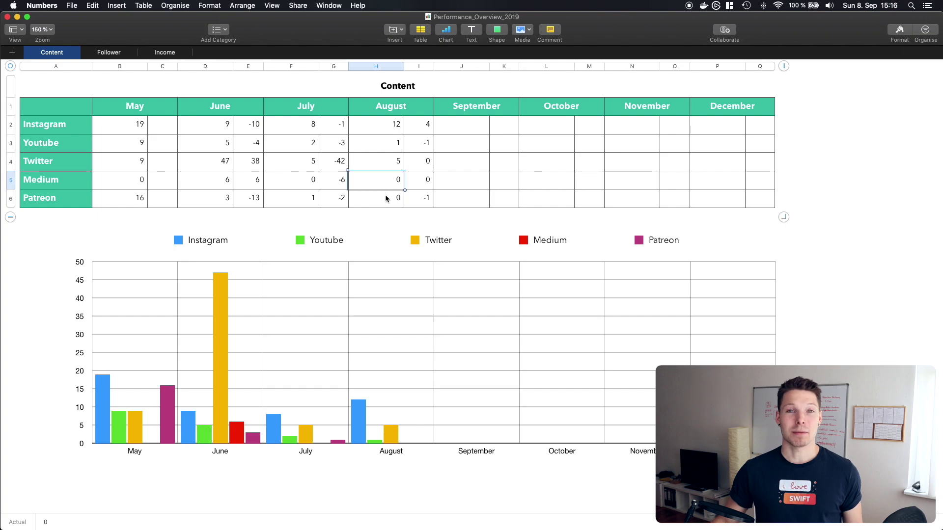
On the Follower sheet, inspect the IF growth formulas in cells I2, I3 and I4.
{"action": "left_click", "coordinate": [118, 53]}
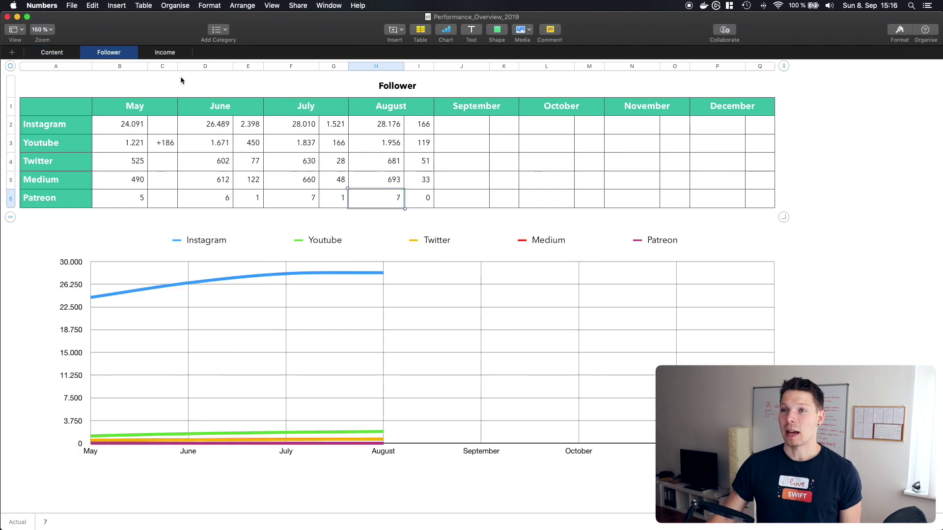
{"action": "left_click", "coordinate": [423, 125]}
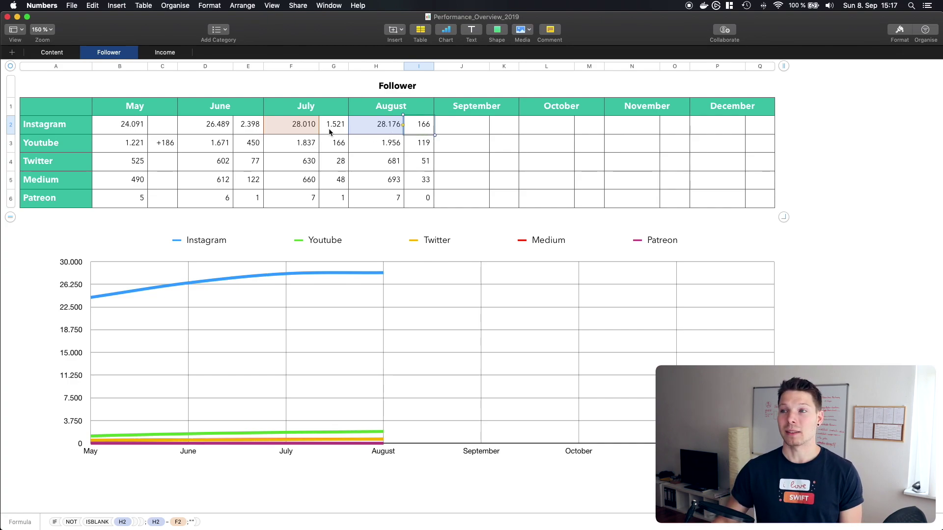
{"action": "left_click", "coordinate": [57, 52]}
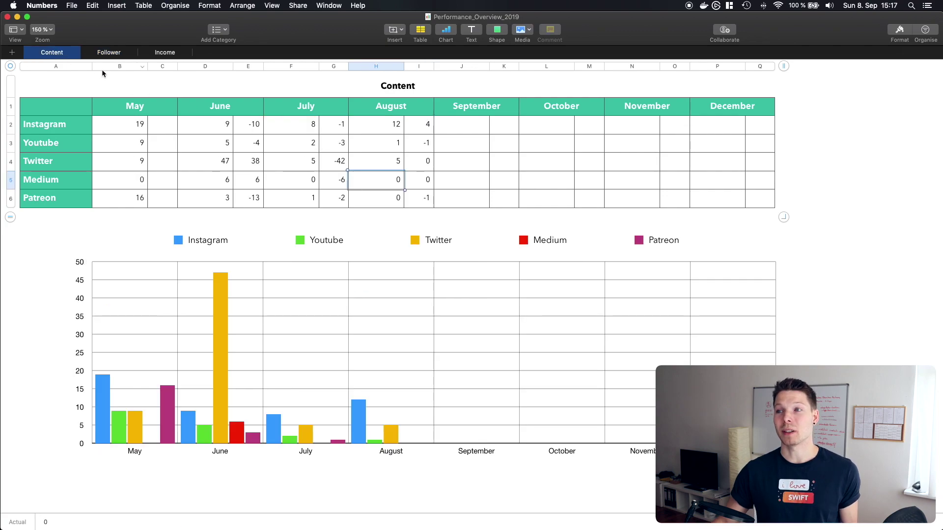
{"action": "left_click", "coordinate": [123, 55]}
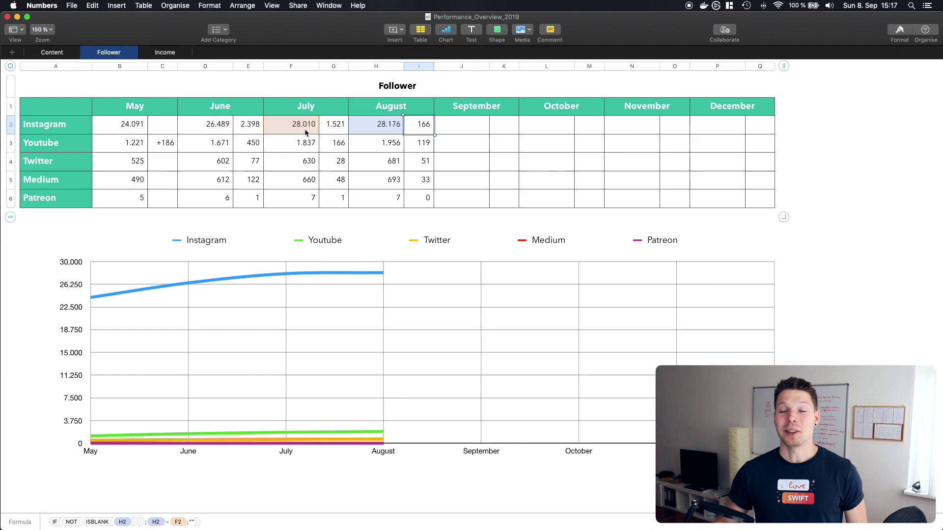
{"action": "left_click", "coordinate": [408, 156]}
{"action": "left_click", "coordinate": [406, 146]}
{"action": "left_click", "coordinate": [425, 129]}
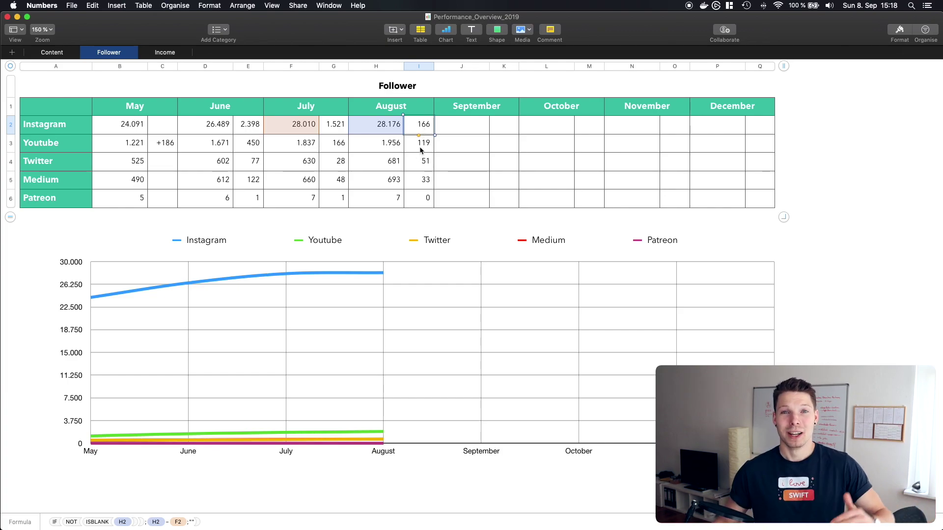
{"action": "left_click", "coordinate": [423, 151]}
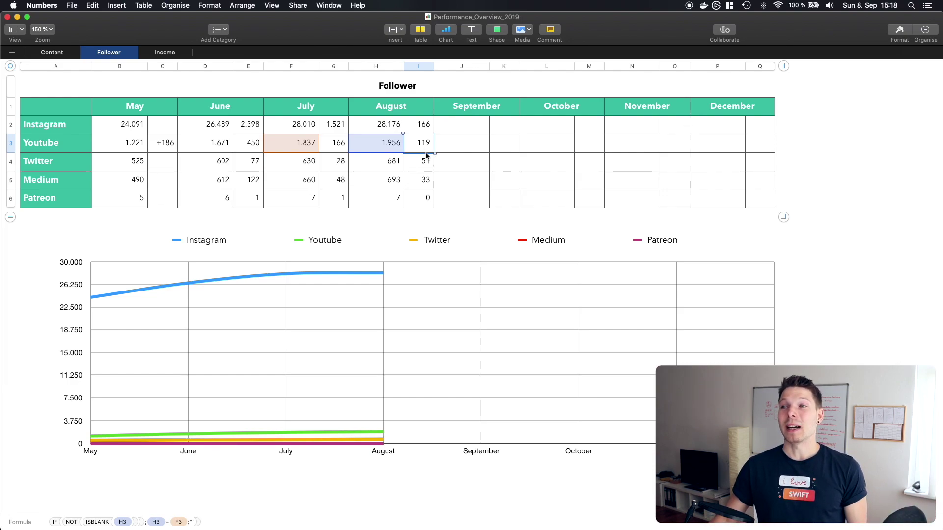
{"action": "left_click", "coordinate": [426, 167]}
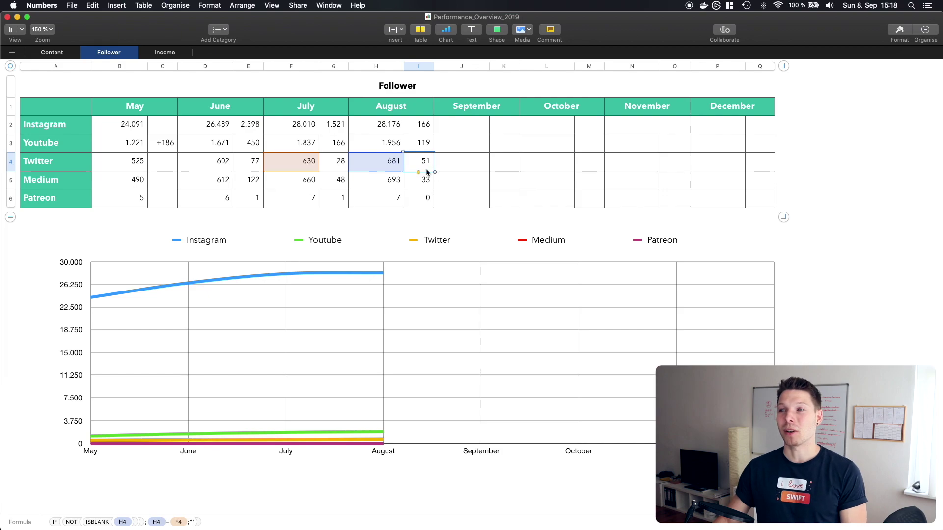
{"action": "left_click", "coordinate": [425, 180]}
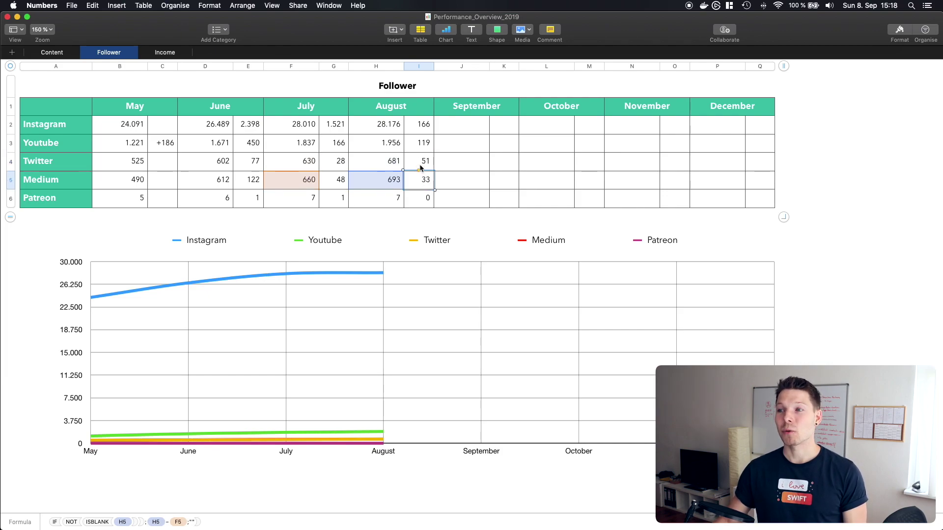
{"action": "double_click", "coordinate": [420, 178]}
{"action": "type", "text": "+"}
{"action": "left_click", "coordinate": [426, 162]}
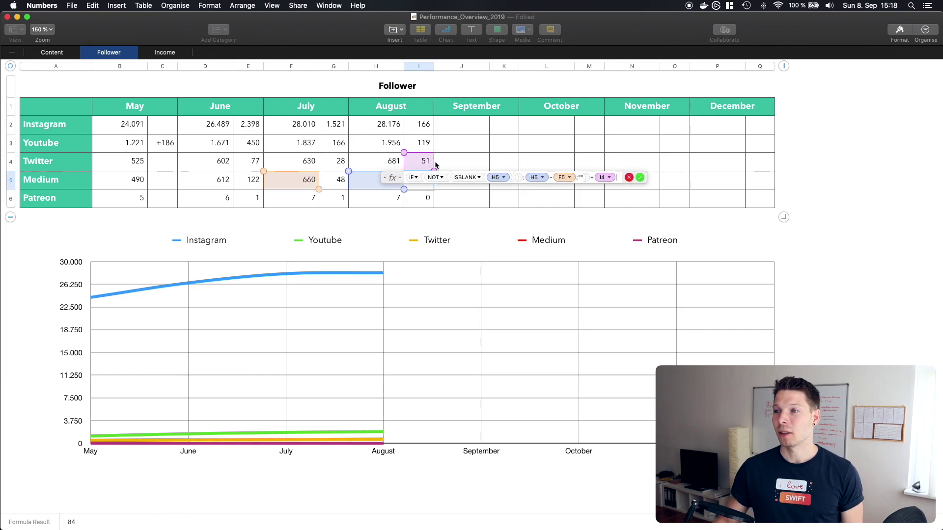
{"action": "key", "text": "super+z"}
{"action": "key", "text": "super+z"}
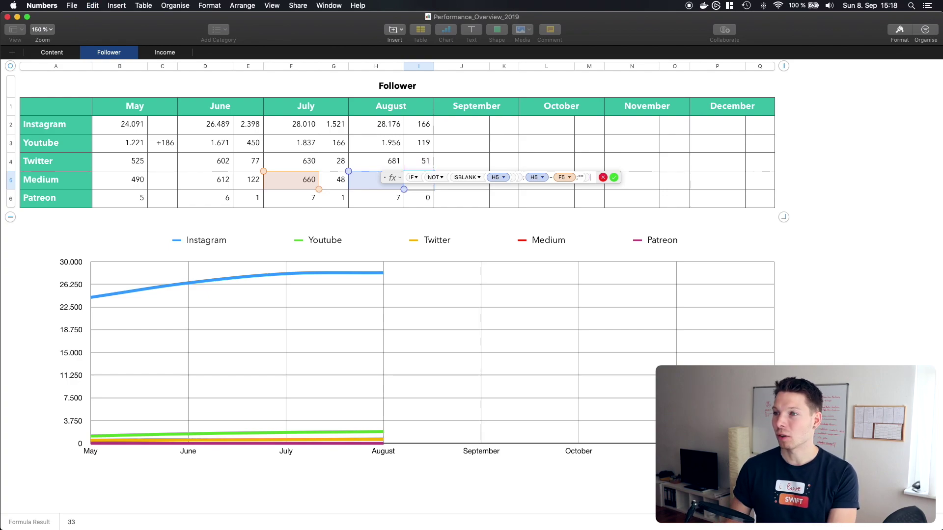
{"action": "key", "text": "Return"}
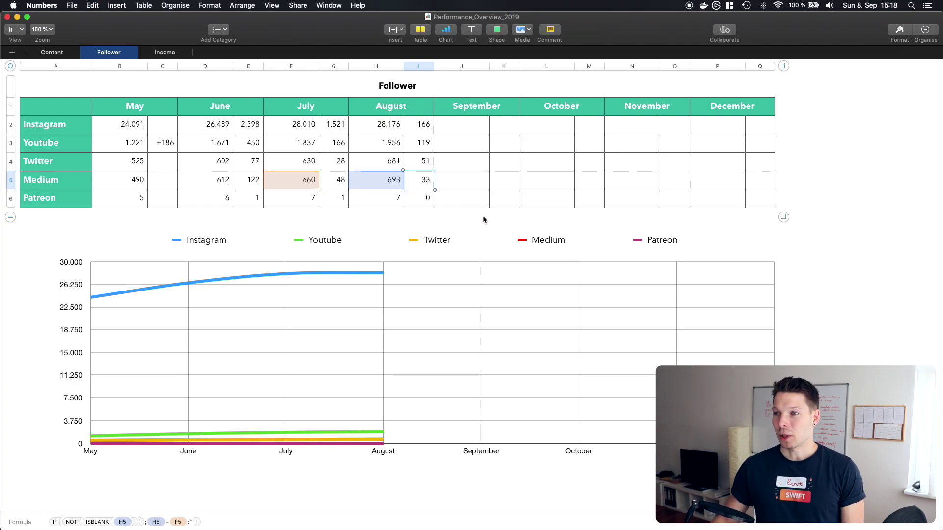
{"action": "key", "text": "Down"}
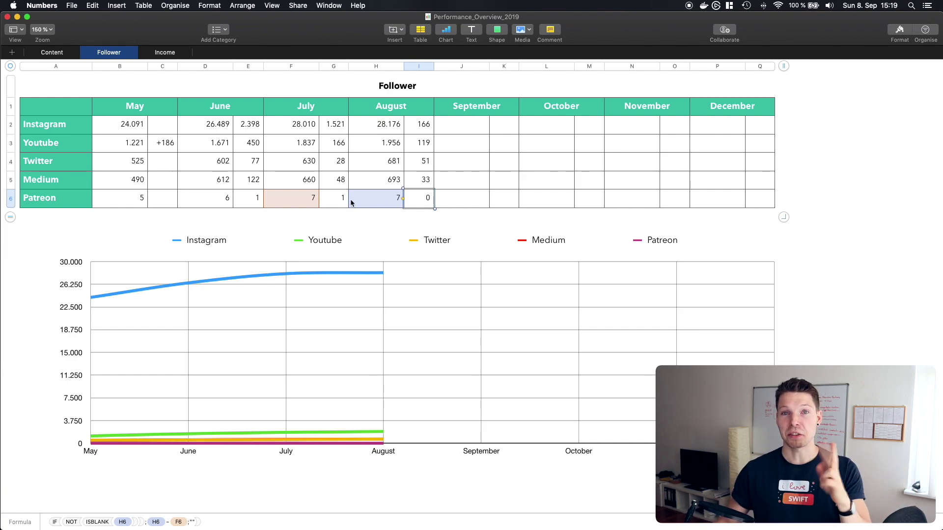
{"action": "left_click", "coordinate": [451, 195]}
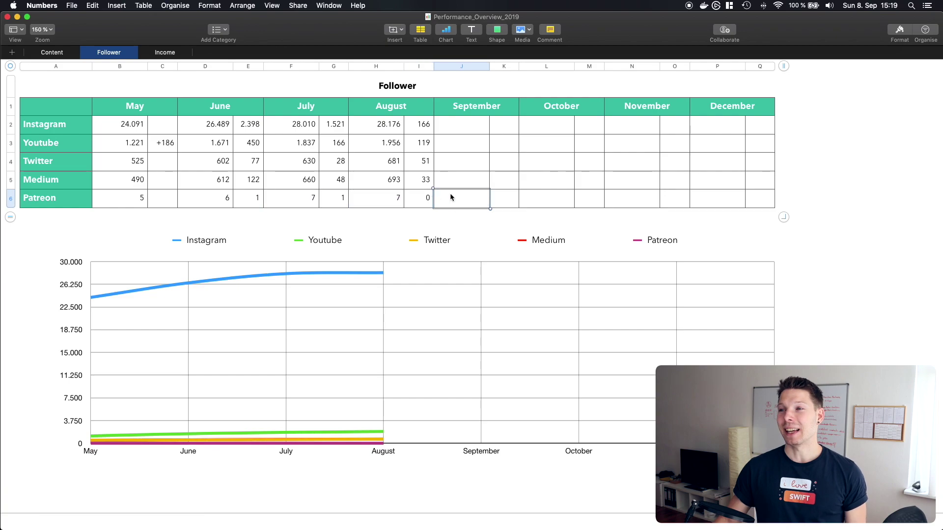
{"action": "left_click", "coordinate": [165, 53]}
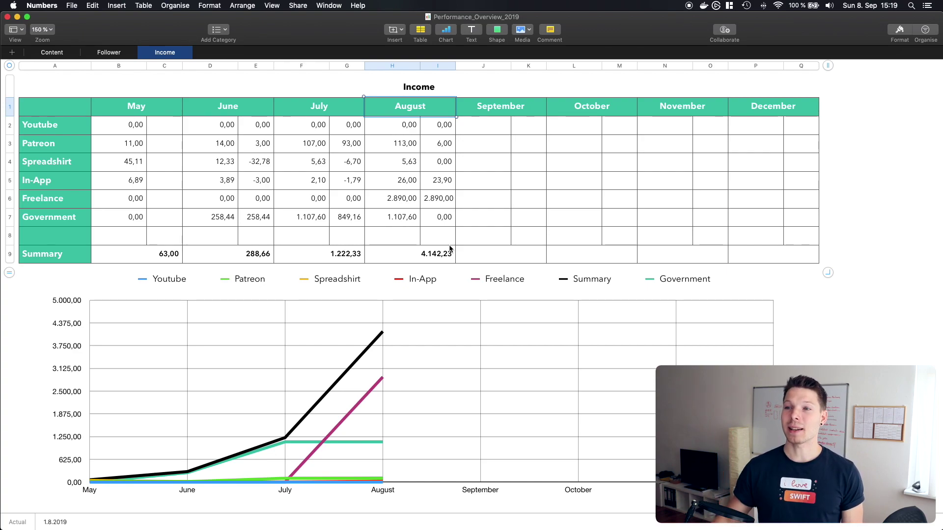
{"action": "left_click", "coordinate": [78, 204]}
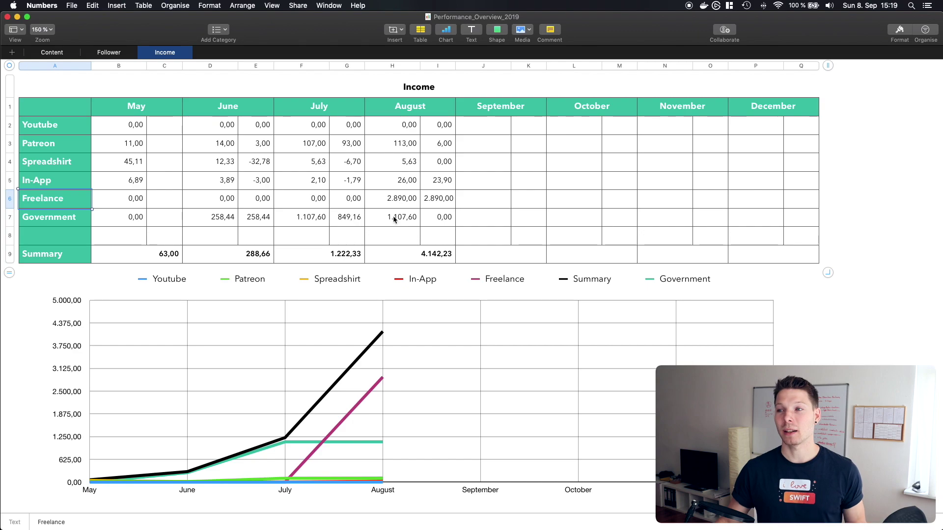
{"action": "left_click", "coordinate": [418, 202]}
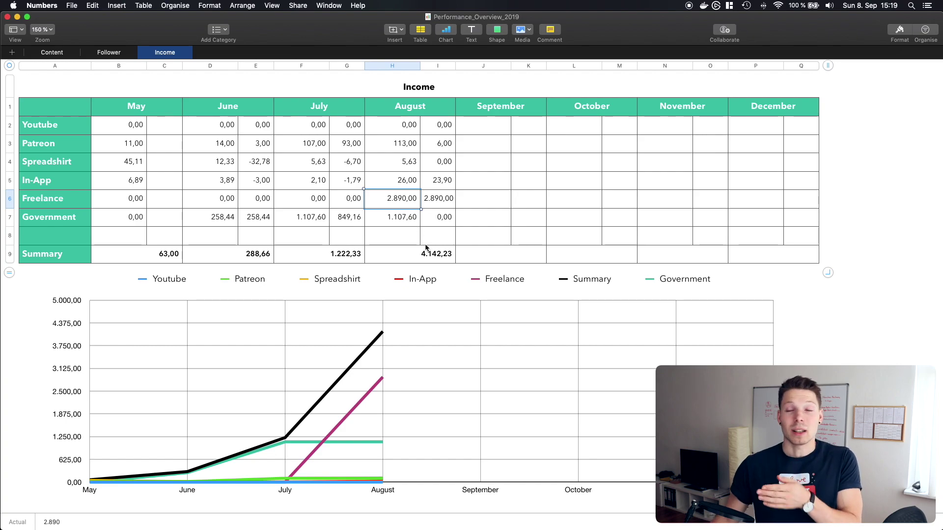
{"action": "left_click", "coordinate": [406, 225]}
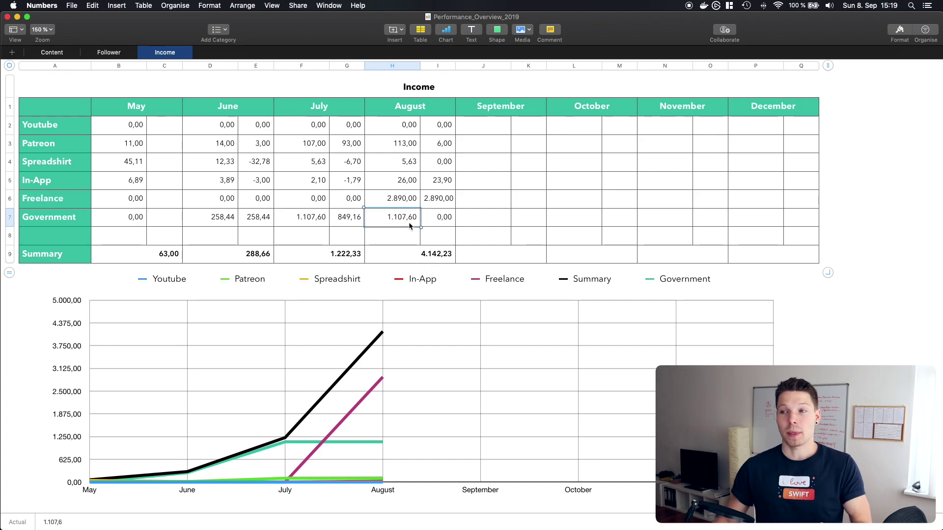
{"action": "left_click", "coordinate": [410, 186]}
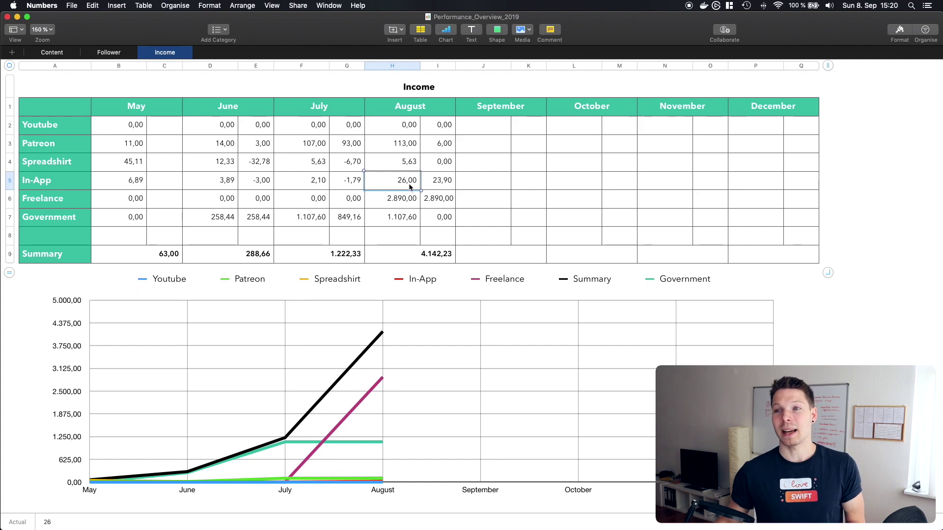
{"action": "left_click", "coordinate": [407, 147]}
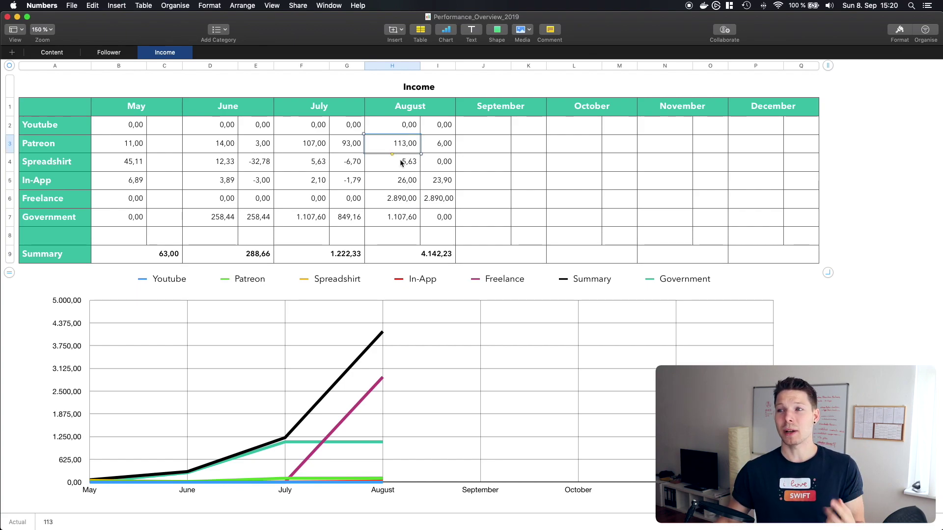
{"action": "left_click", "coordinate": [441, 149]}
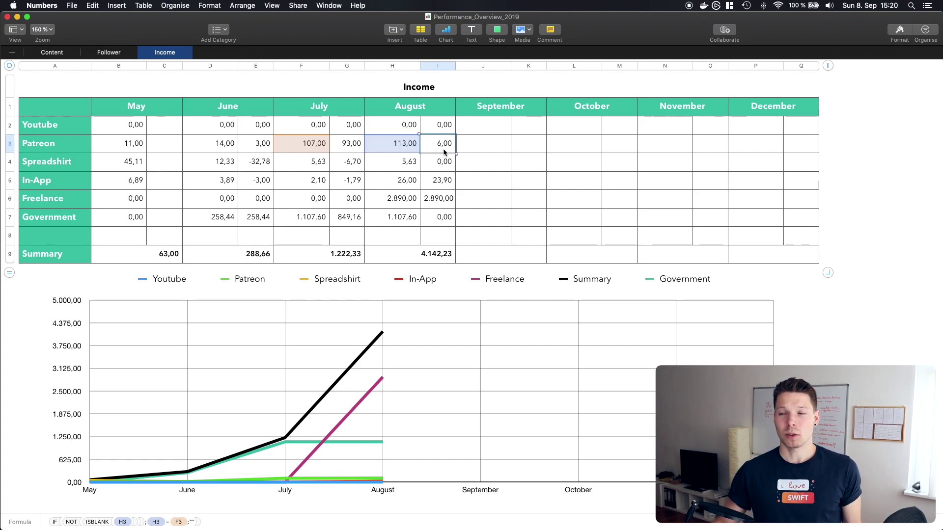
{"action": "left_click", "coordinate": [417, 148]}
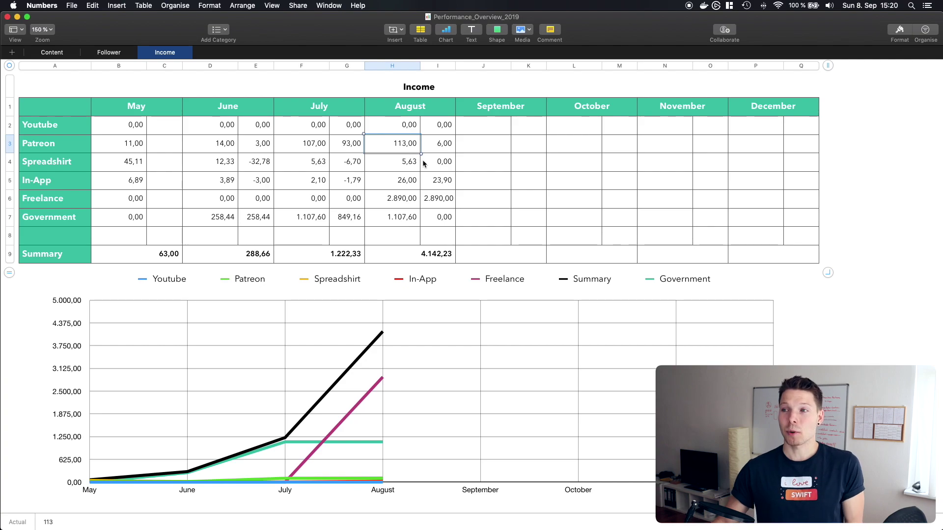
{"action": "left_click", "coordinate": [425, 263]}
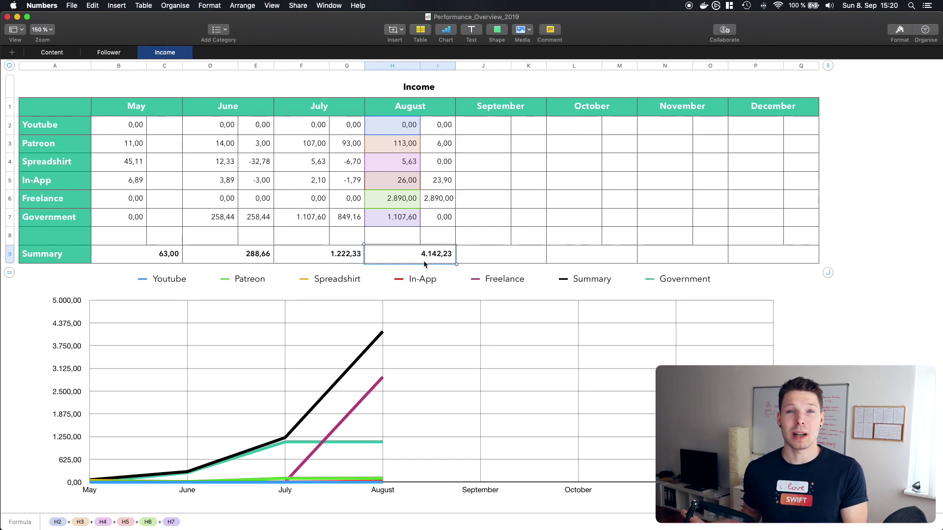
{"action": "left_click", "coordinate": [480, 235]}
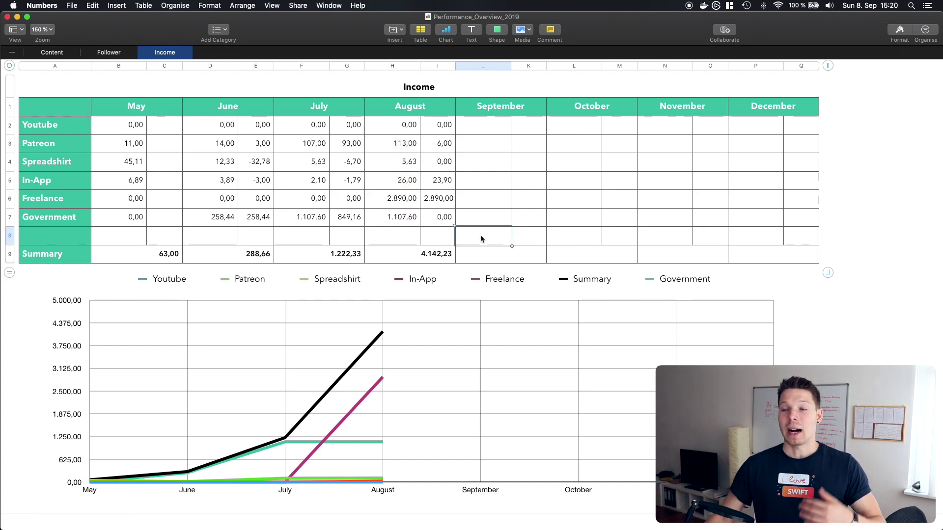
{"action": "left_click", "coordinate": [405, 216]}
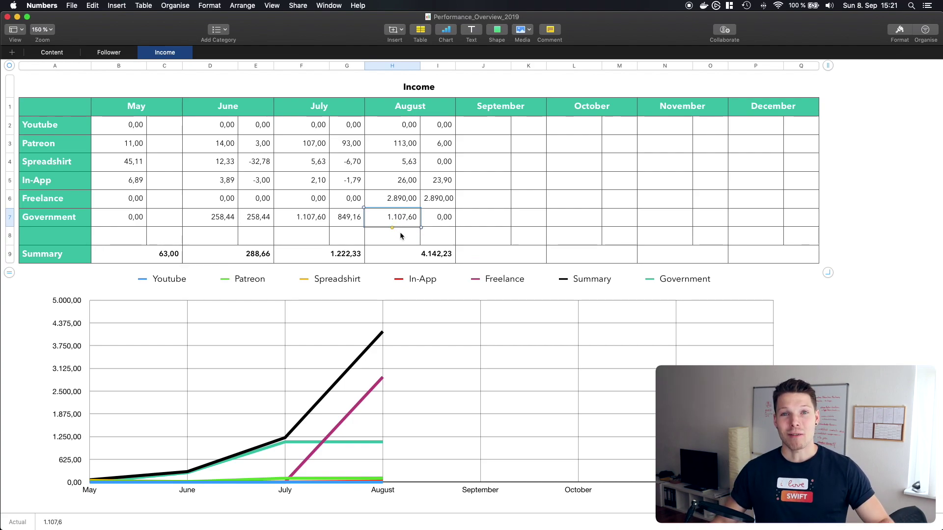
{"action": "left_click", "coordinate": [409, 205]}
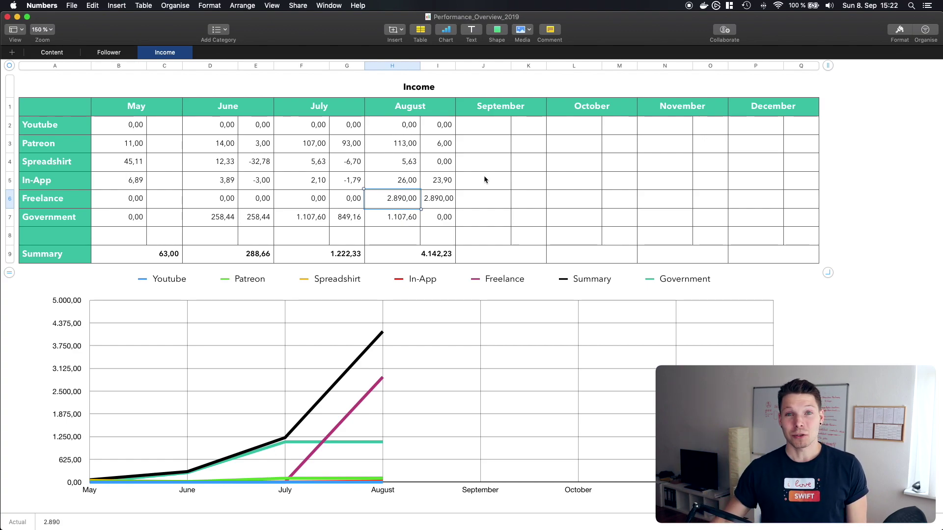
Go to Social Blade's projections table forecasting 18,493 subscribers by 2024-09-08.
{"action": "key", "text": "super+Tab"}
{"action": "scroll", "coordinate": [462, 212], "scroll_direction": "down", "scroll_amount": 10}
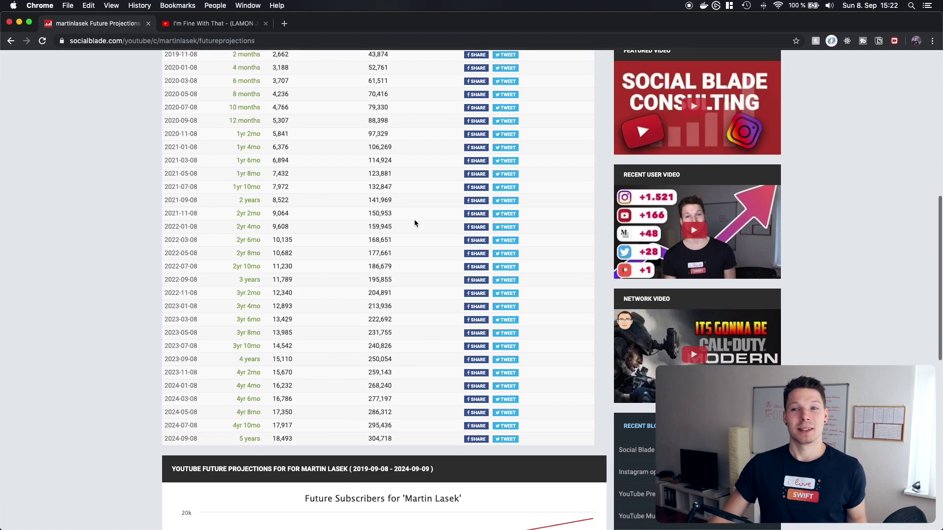
{"action": "scroll", "coordinate": [358, 239], "scroll_direction": "down", "scroll_amount": 4}
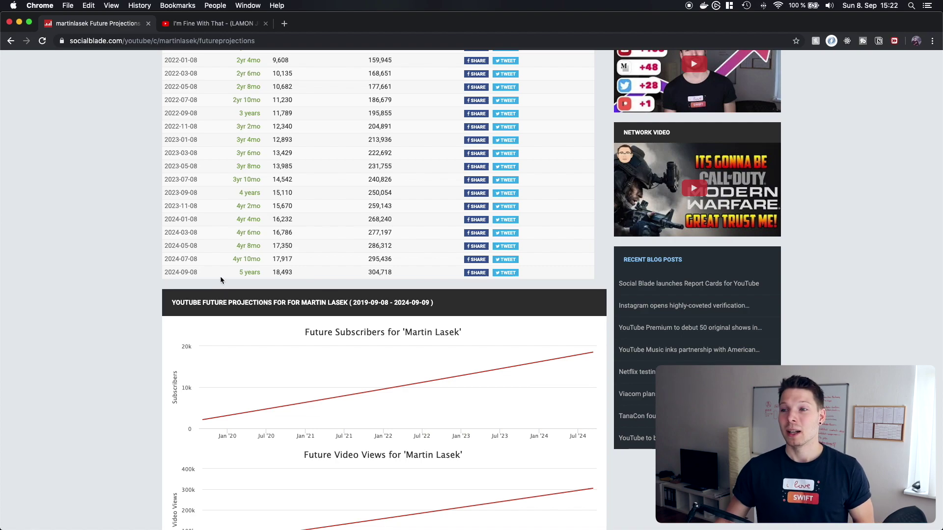
{"action": "left_click", "coordinate": [193, 25]}
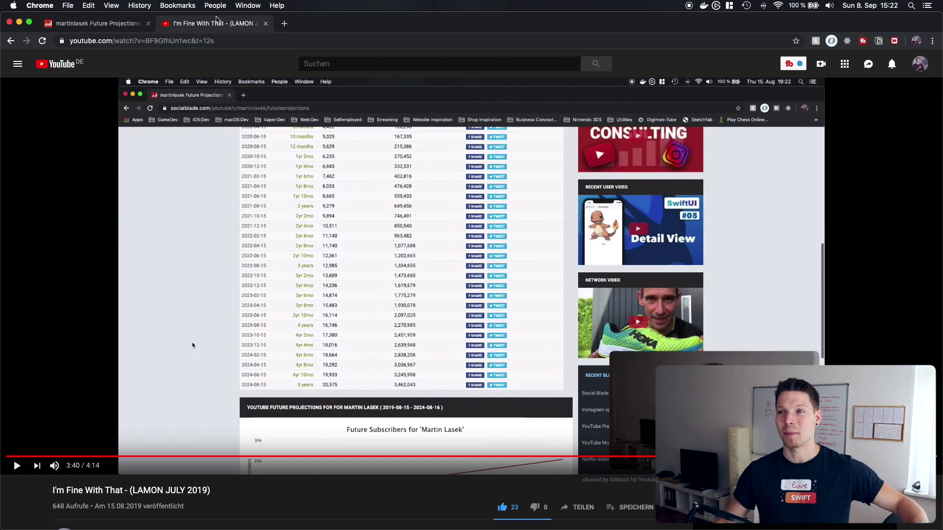
{"action": "left_click", "coordinate": [117, 26]}
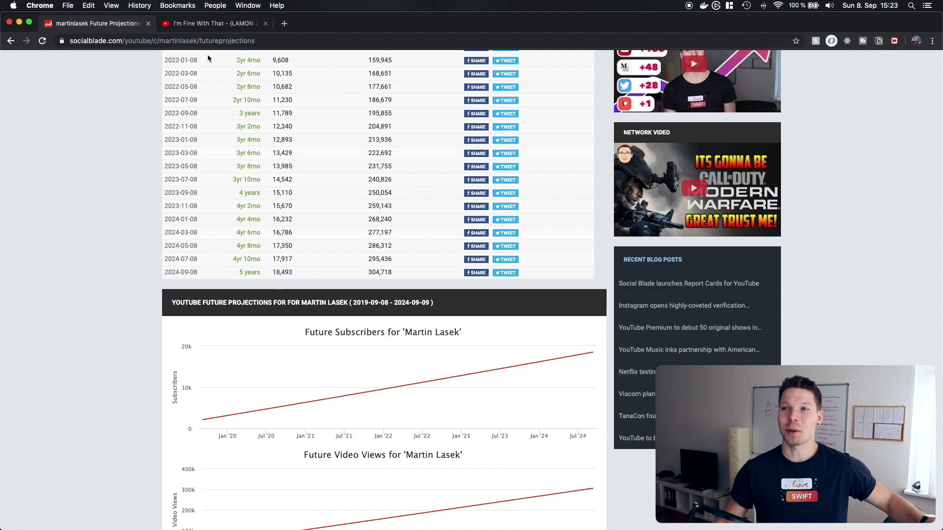
{"action": "left_click", "coordinate": [216, 23]}
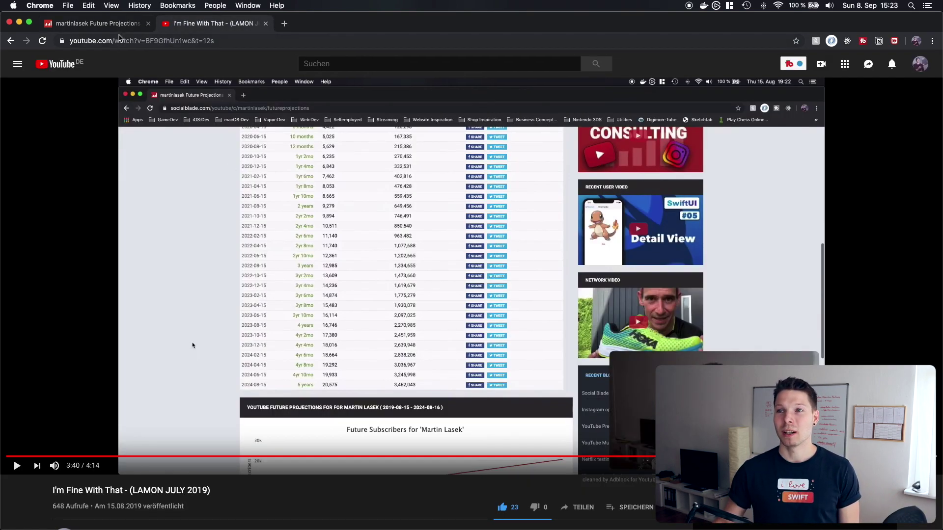
{"action": "left_click", "coordinate": [98, 24]}
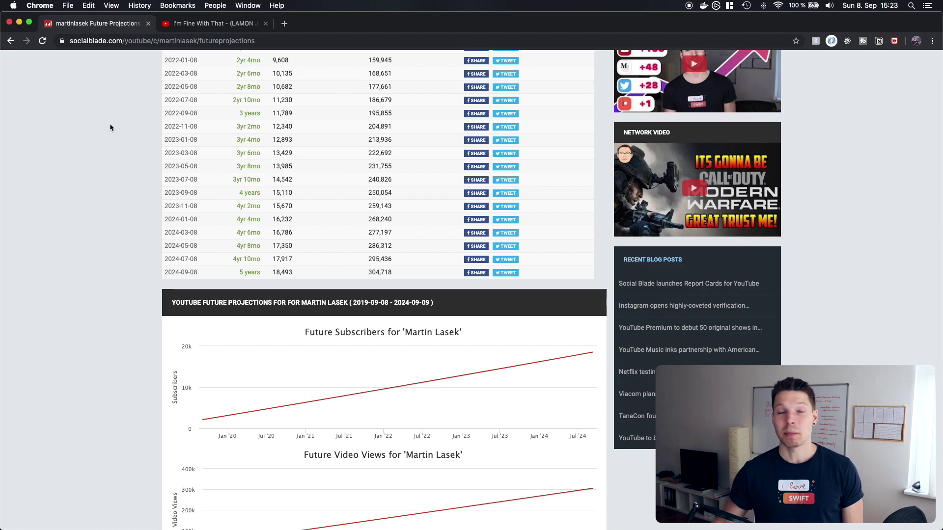